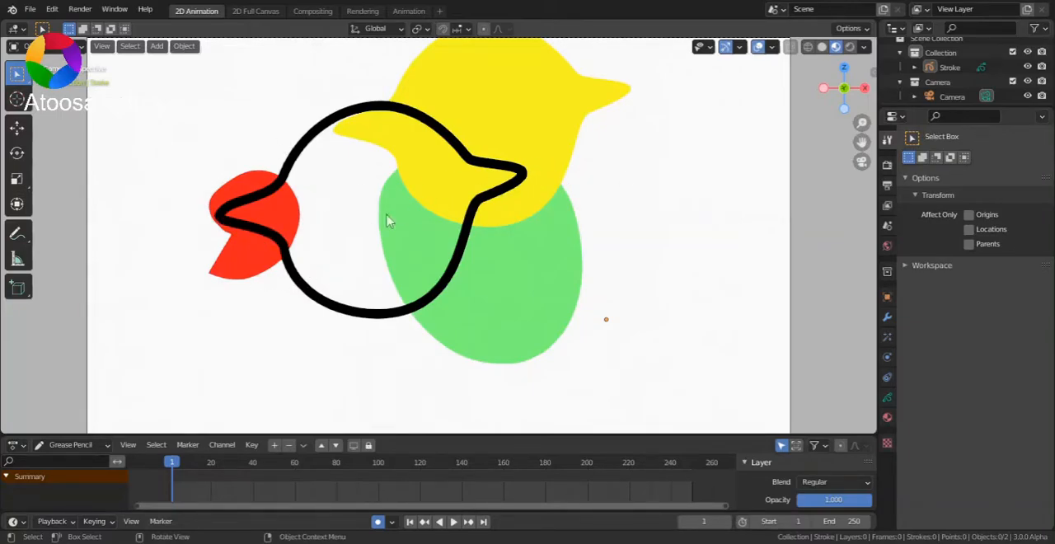
- Play the animation to examine how the coloured shapes and the black bird outline overlap
click(452, 522)
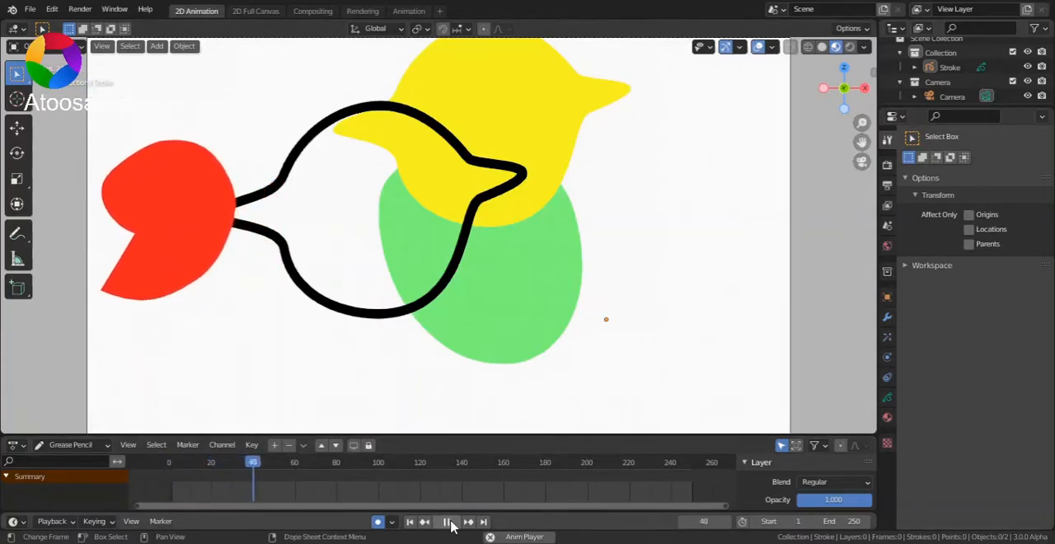
click(450, 523)
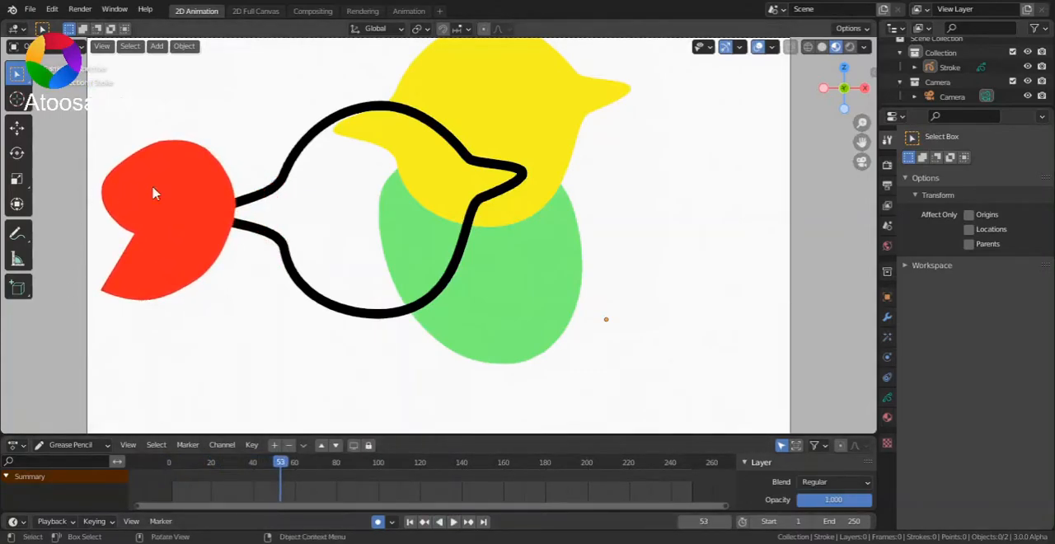
click(452, 522)
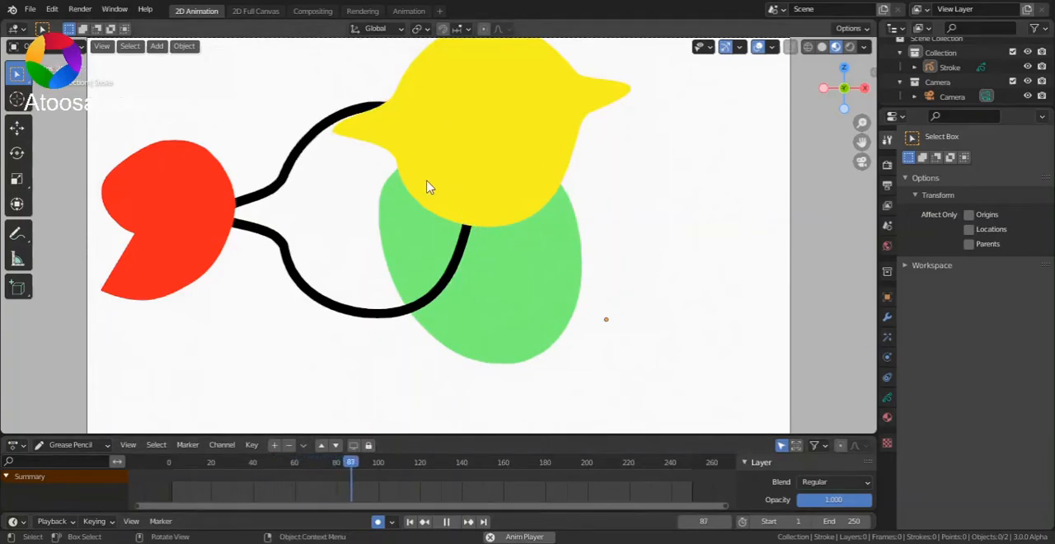
click(446, 522)
key(space)
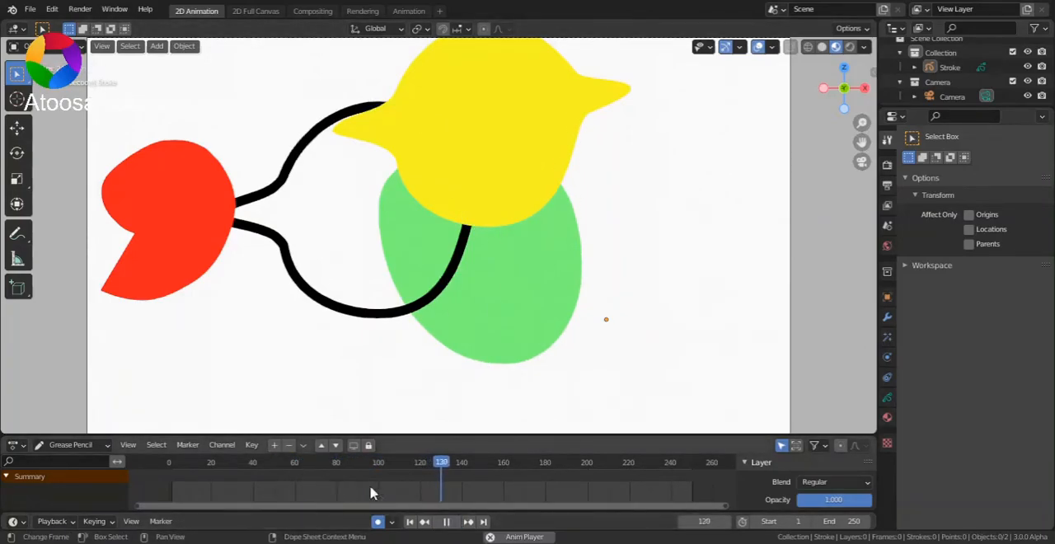
- Scrub between frames 72 and 76 to inspect the overlap of the yellow shape and black outline, and return to frame 1
click(322, 469)
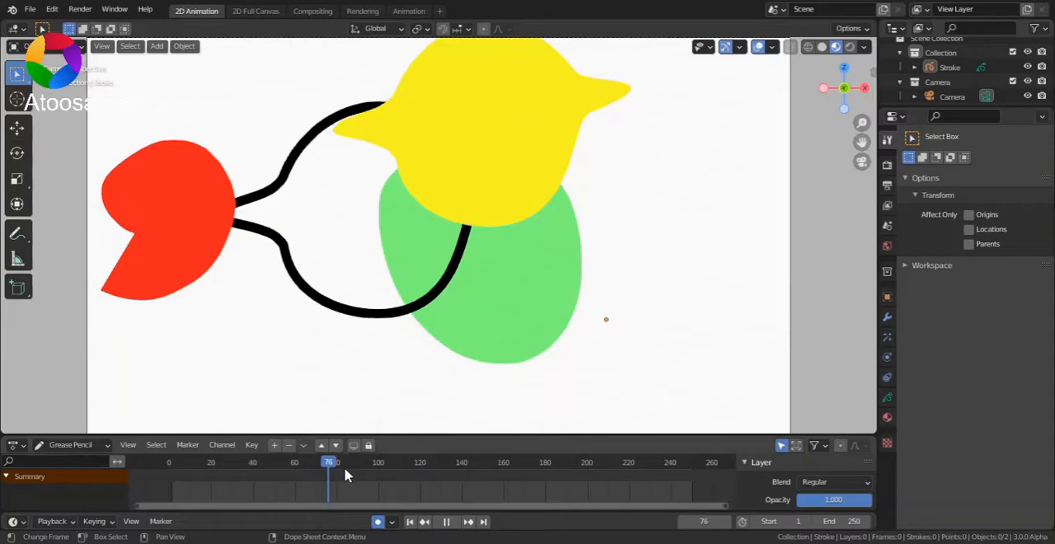
key(Escape)
drag(863, 142, 858, 237)
scroll(419, 208, up, 3)
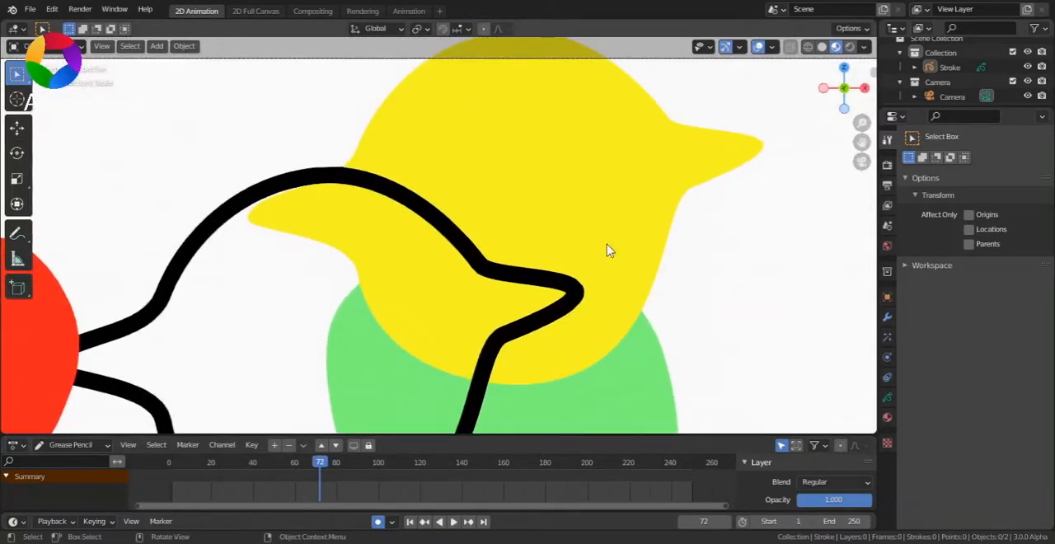
key(space)
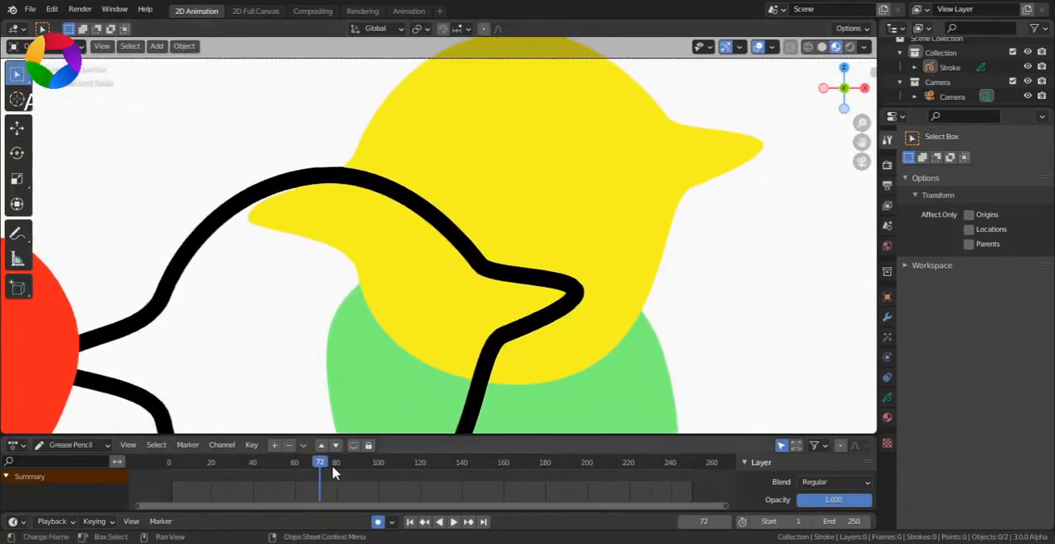
drag(334, 467, 328, 471)
key(space)
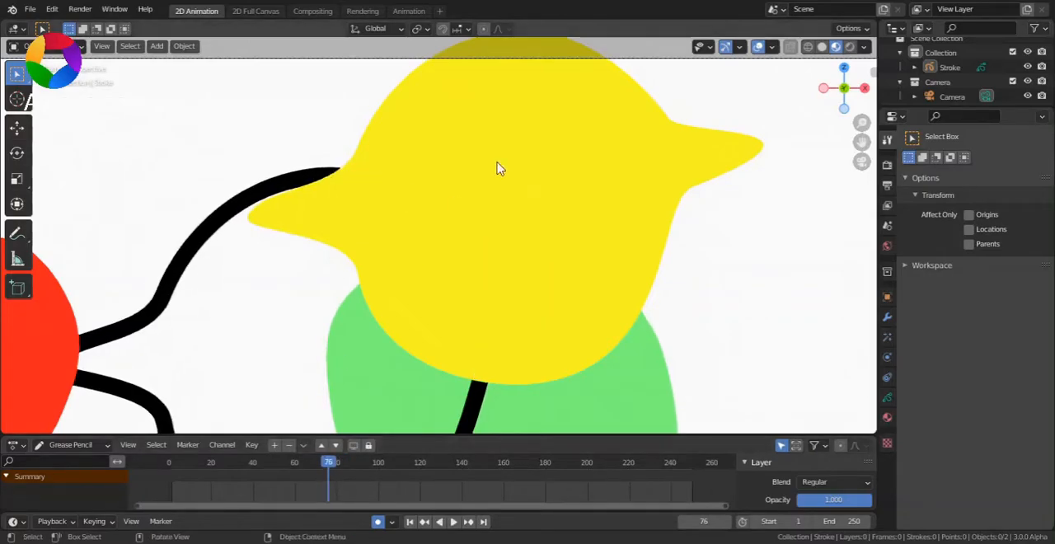
scroll(530, 183, down, 3)
shift+middle_drag(545, 181, 550, 86)
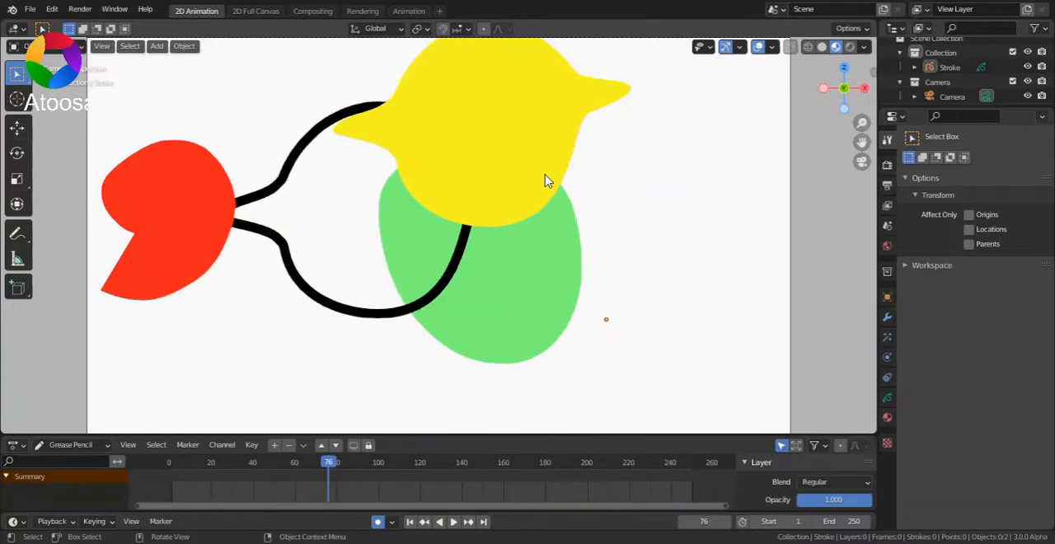
scroll(545, 175, down, 1)
scroll(461, 334, up, 1)
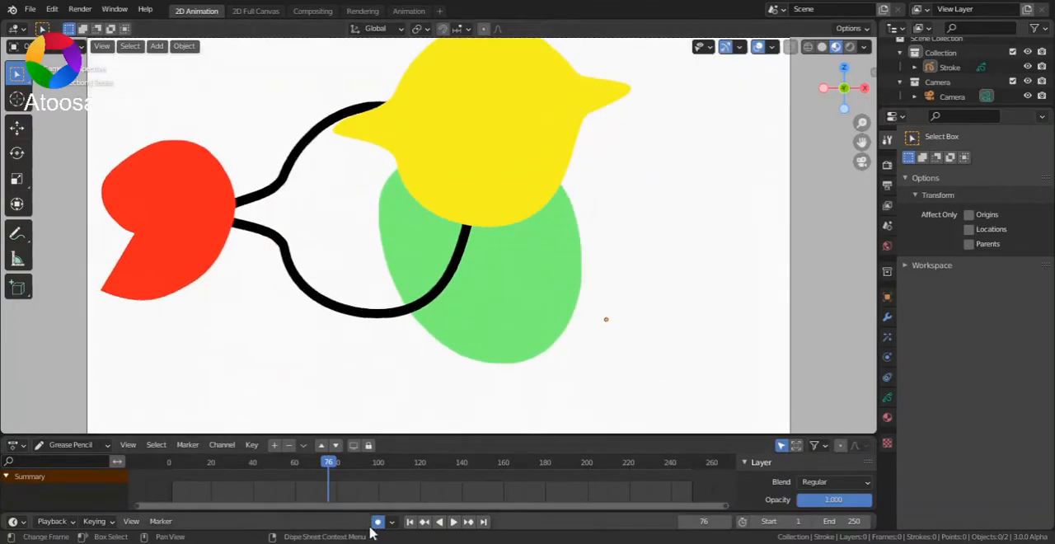
click(411, 522)
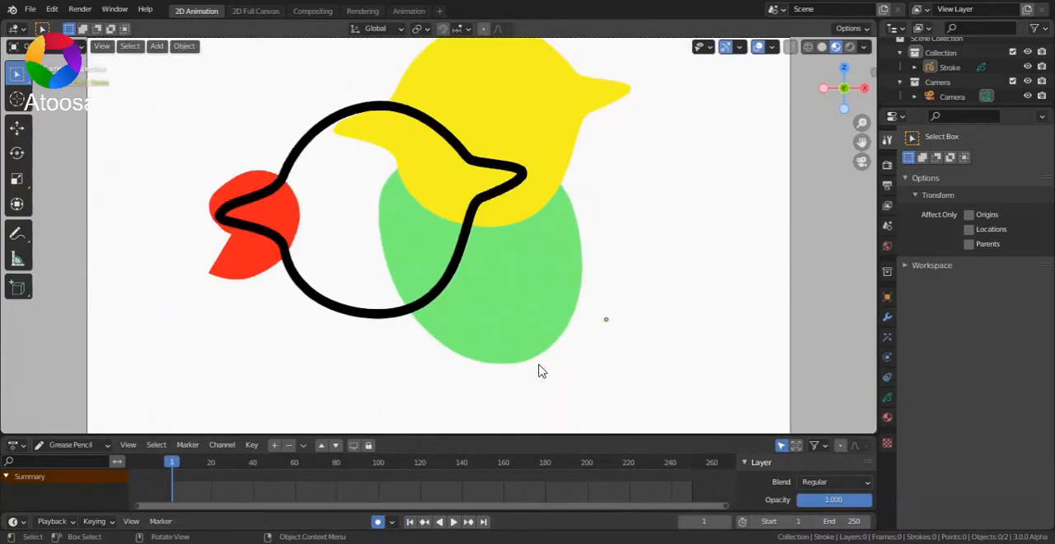
- Enter Edit Mode on the Stroke object and shift the black bird outline along the Y axis, keeping layer 2 active
key(Tab)
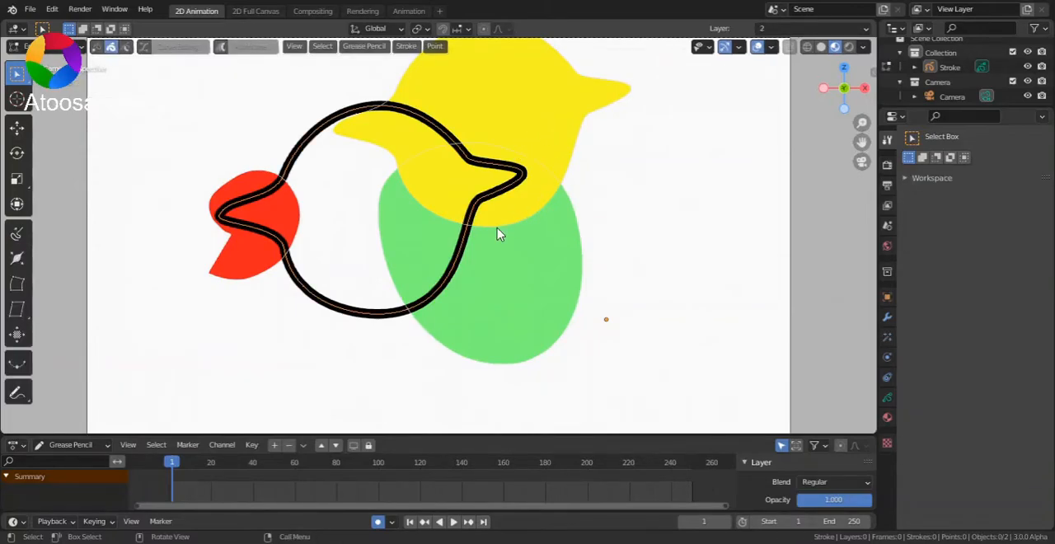
key(g)
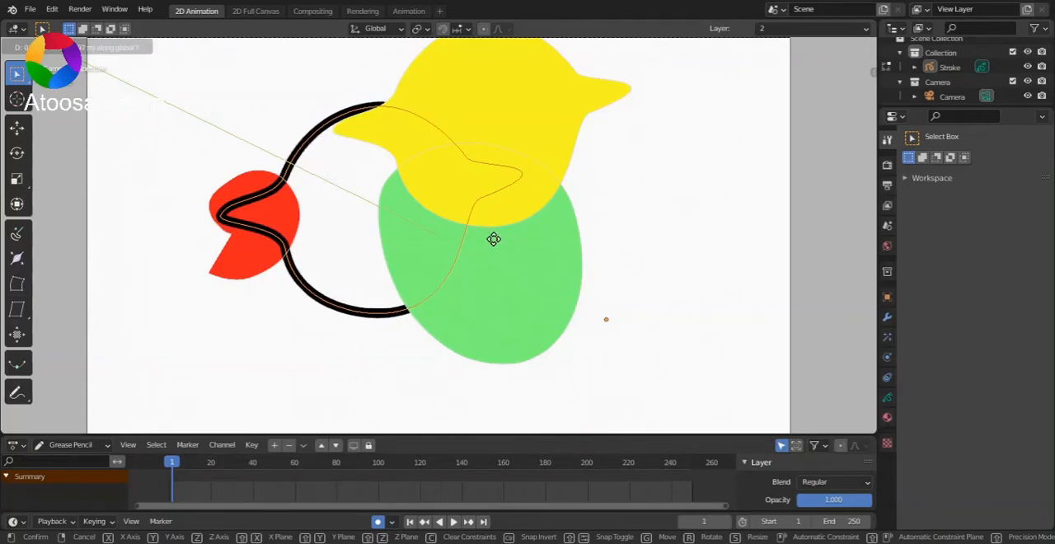
click(444, 259)
key(g)
right_click(427, 246)
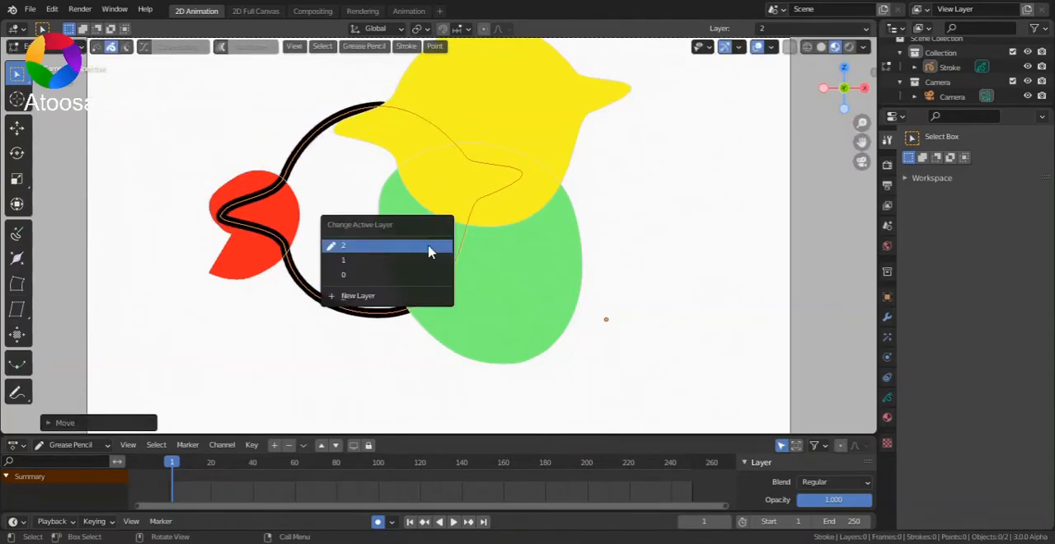
click(428, 252)
key(g)
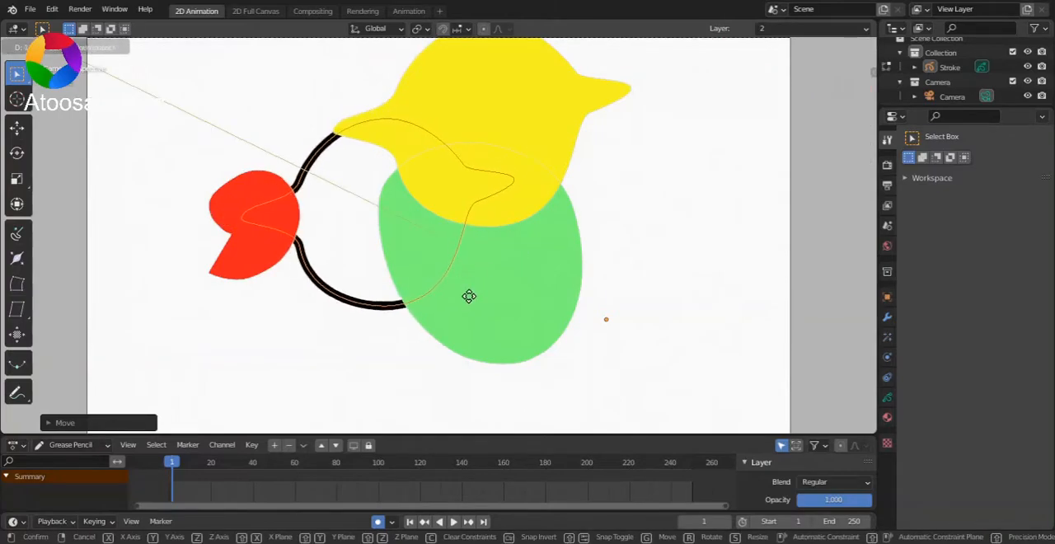
click(445, 197)
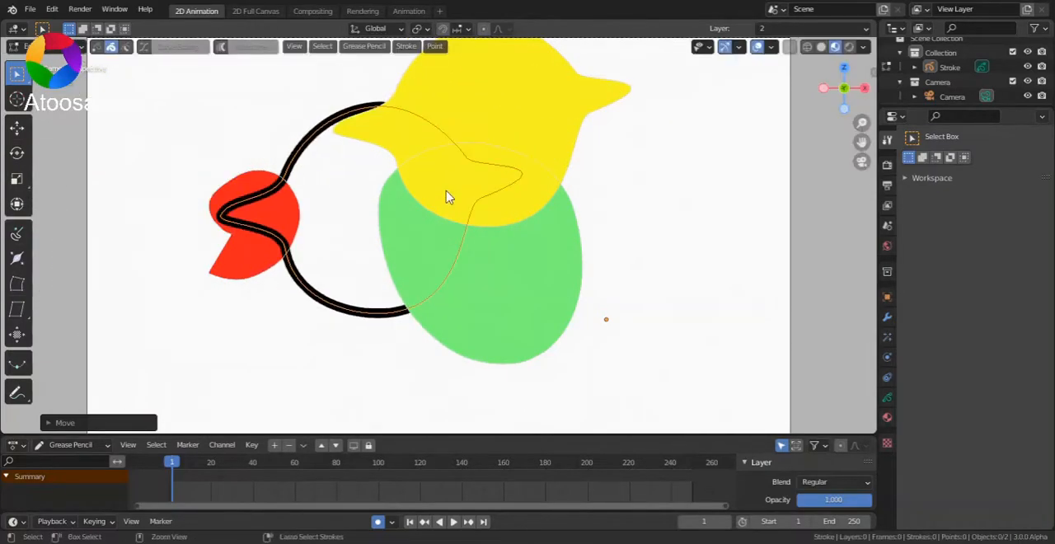
- Undo the last outline move and try shifting the outline along the Y axis again
key(ctrl+z)
key(g)
key(y)
right_click(475, 262)
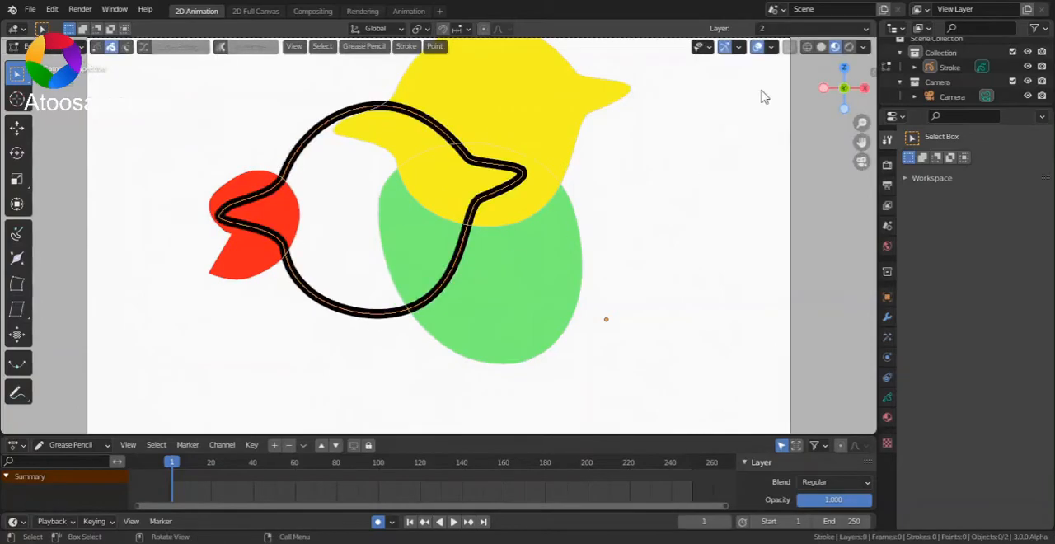
- Move the black bird outline along the Y axis well behind the coloured shapes
drag(848, 90, 807, 127)
key(g)
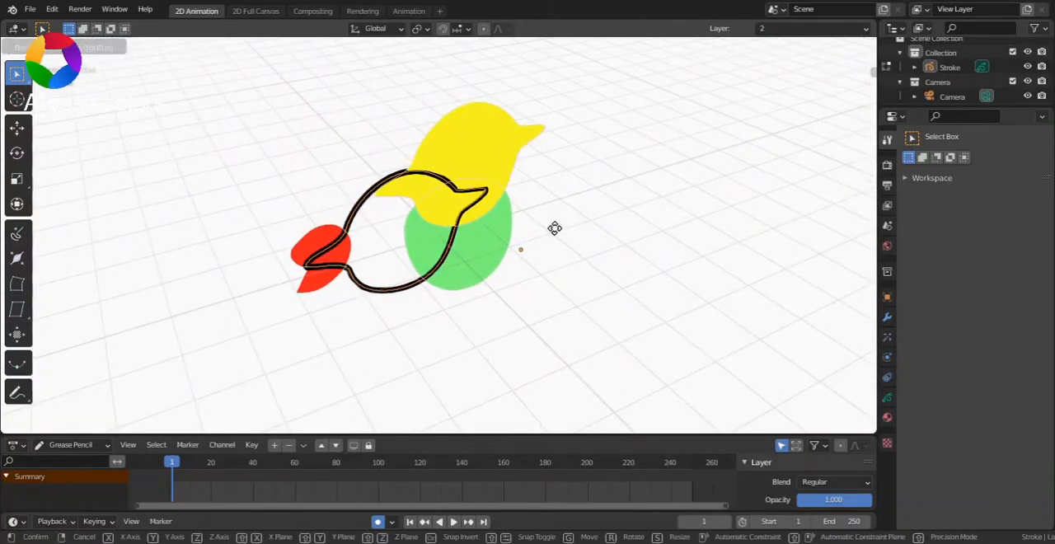
key(y)
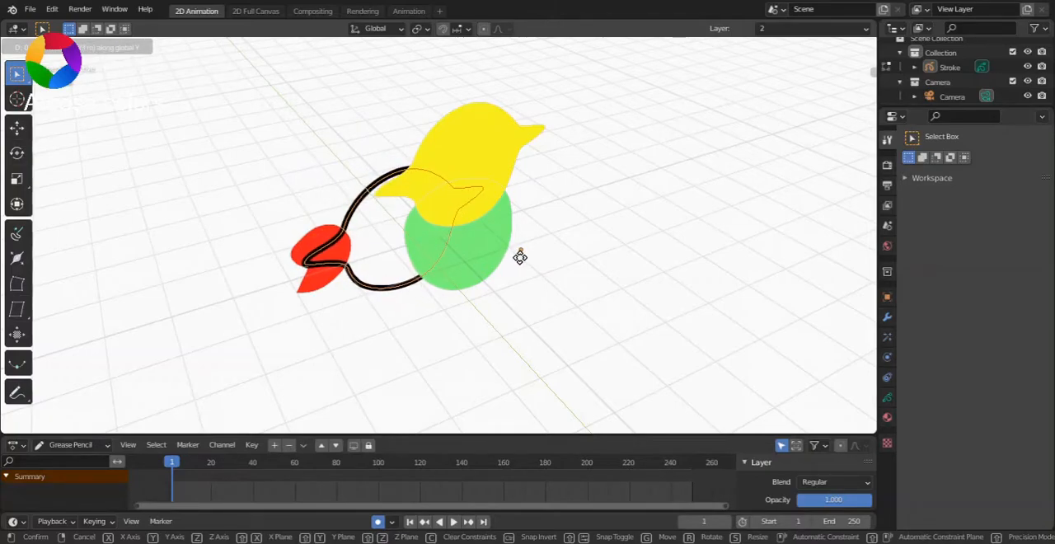
click(412, 224)
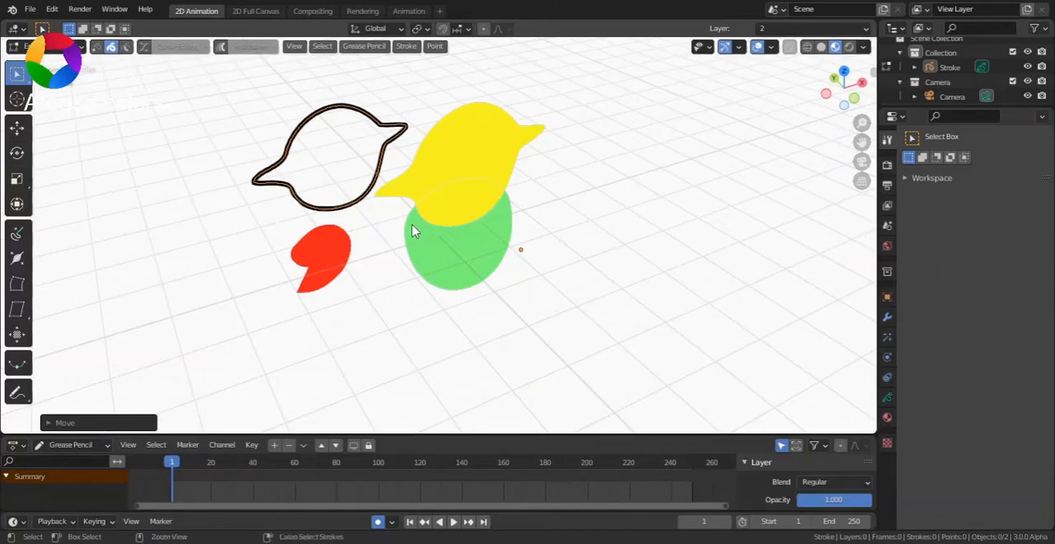
key(ctrl+shift+z)
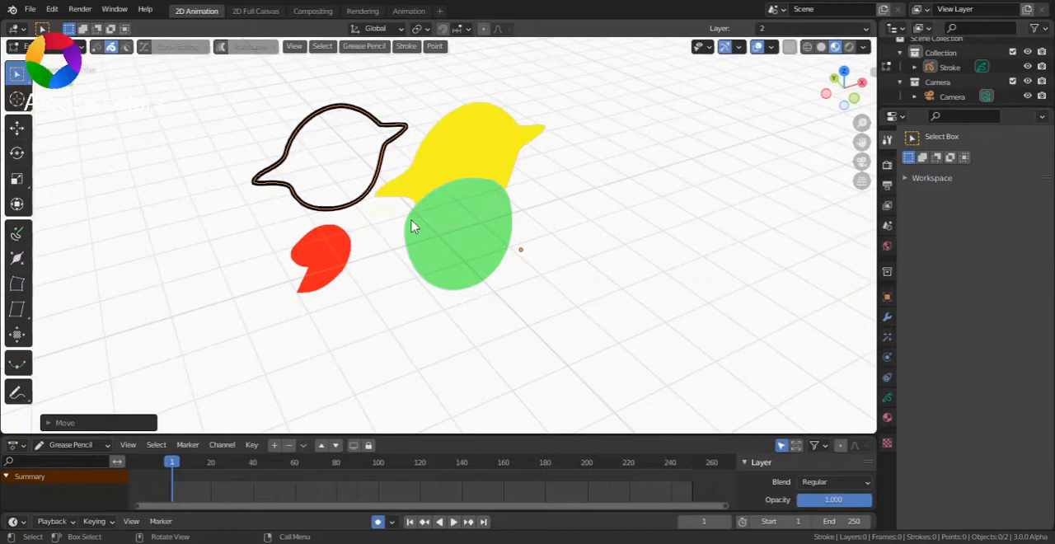
key(g)
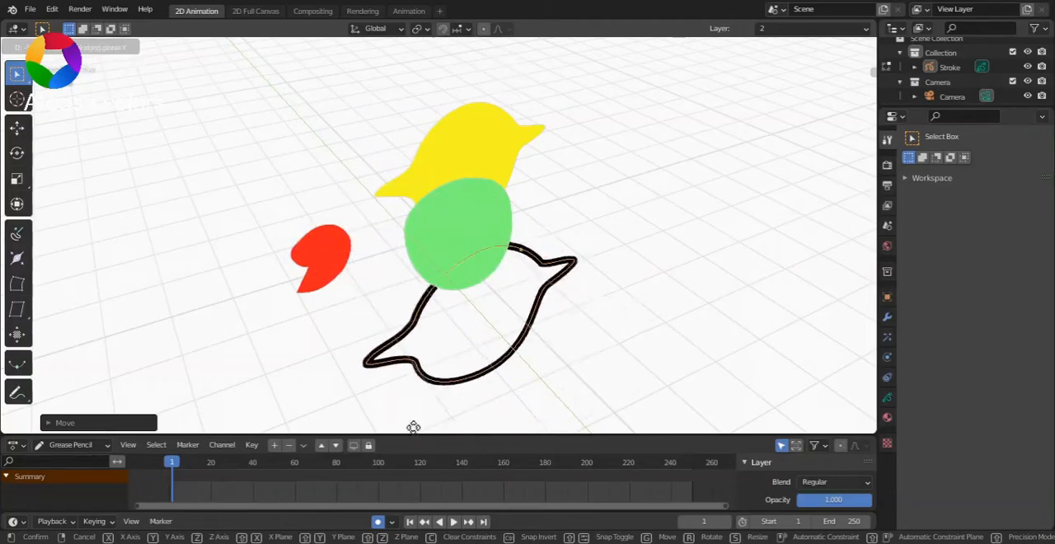
key(Escape)
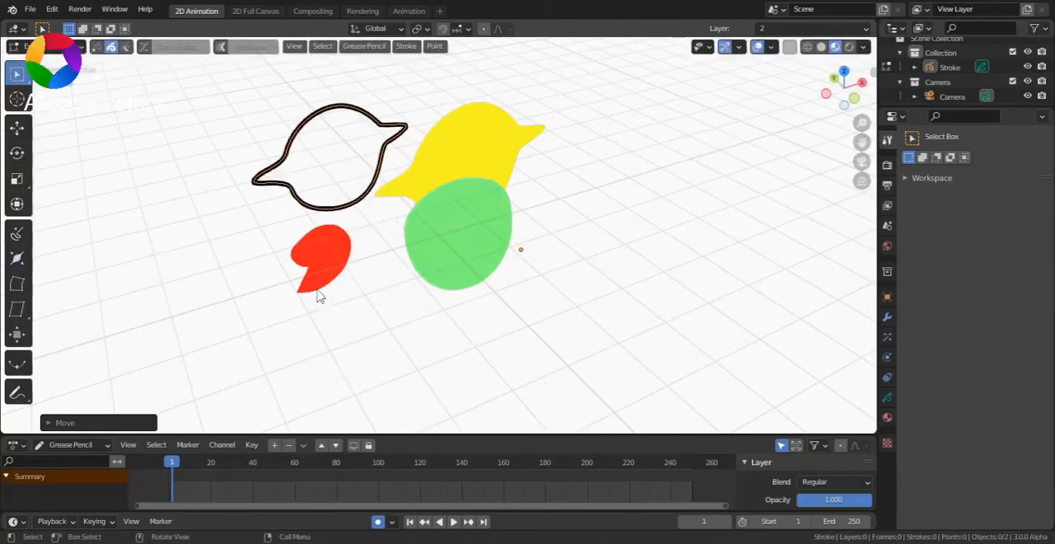
- Open the Stroke object's layer settings and toggle layer 2's visibility off and on to check its contents
drag(837, 98, 494, 64)
click(889, 398)
click(1005, 204)
click(1005, 204)
mouse_move(842, 83)
mouse_down()
mouse_move(649, 81)
mouse_move(656, 92)
mouse_move(713, 96)
mouse_move(845, 92)
mouse_up()
- Select the yellow bird shape, and make layer 0 active while toggling its visibility to check its contents
click(535, 152)
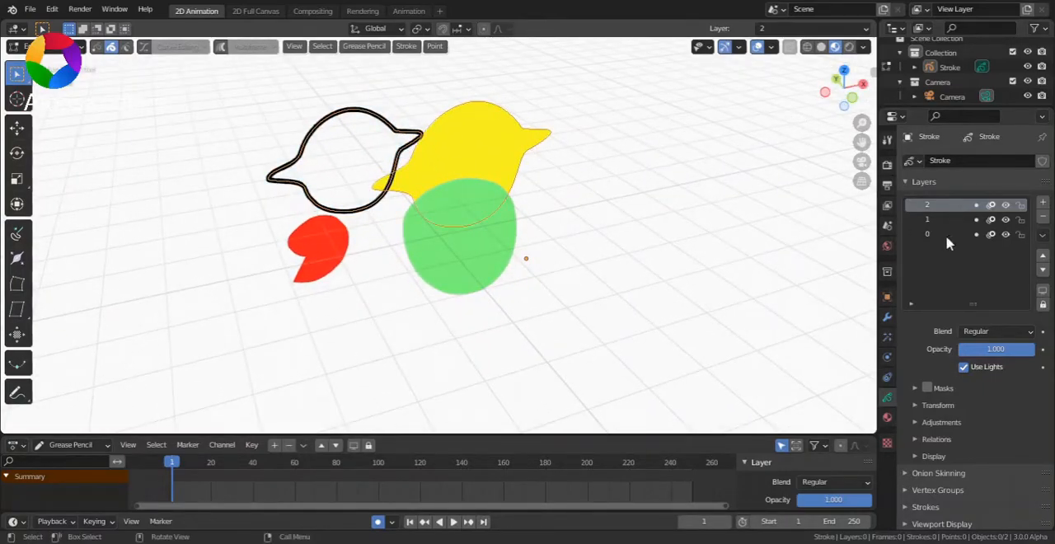
click(1006, 234)
click(1006, 234)
mouse_move(840, 91)
mouse_down()
mouse_move(824, 92)
mouse_move(917, 101)
mouse_move(783, 92)
mouse_up()
click(928, 234)
click(1005, 236)
click(1005, 236)
drag(843, 88, 833, 90)
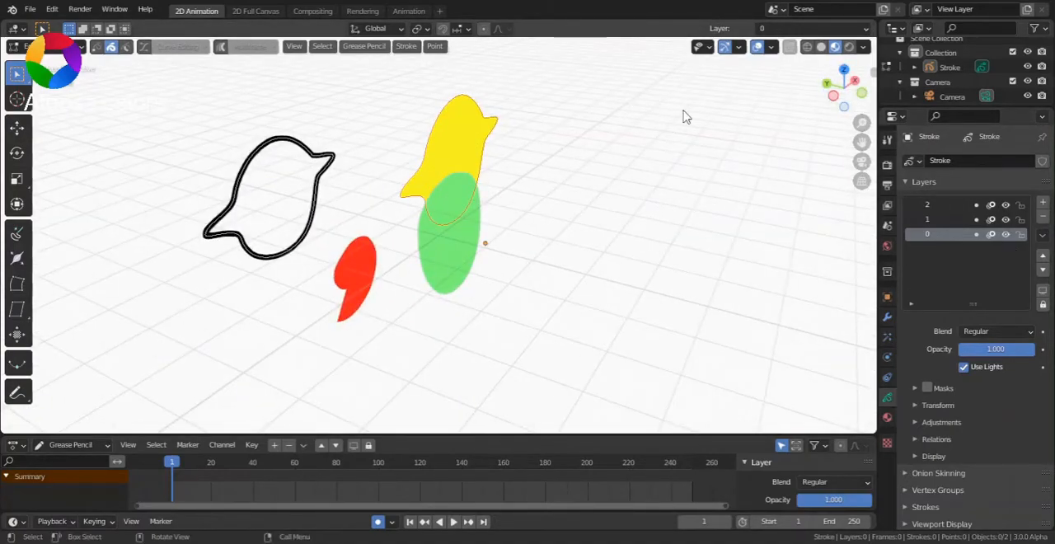
- Return to the camera view with the Stroke object in Edit Mode
key(ctrl+Tab)
click(695, 53)
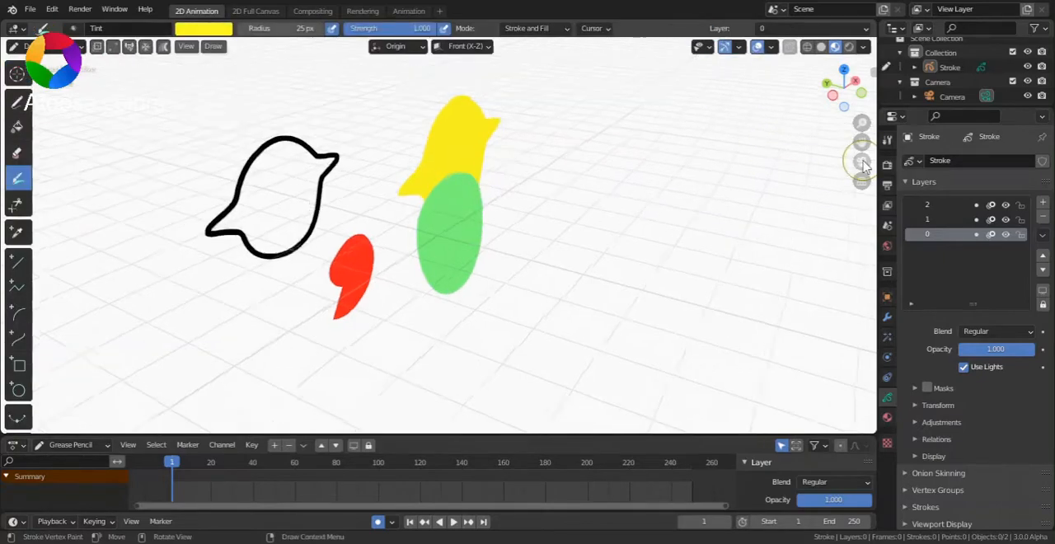
click(862, 162)
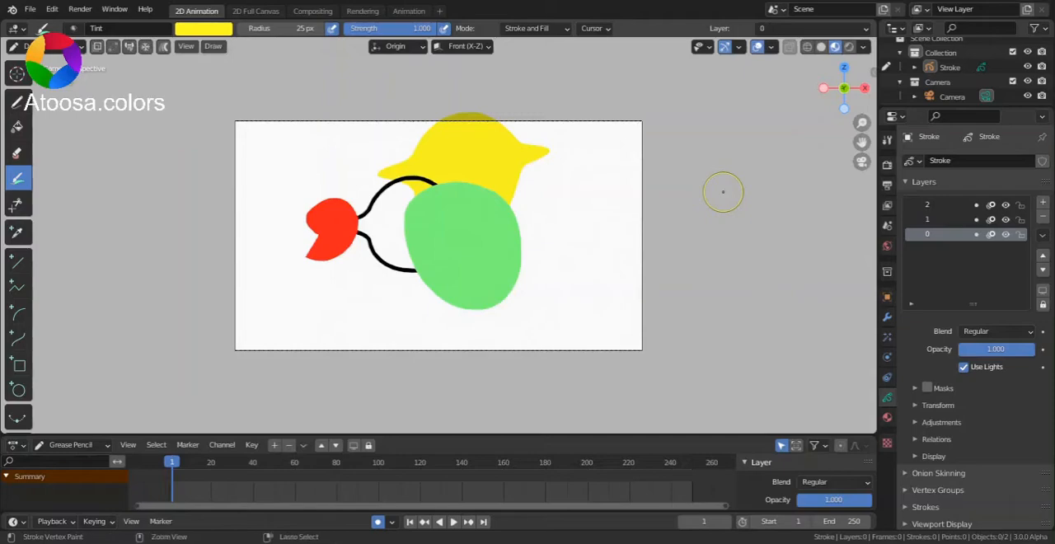
key(ctrl+Tab)
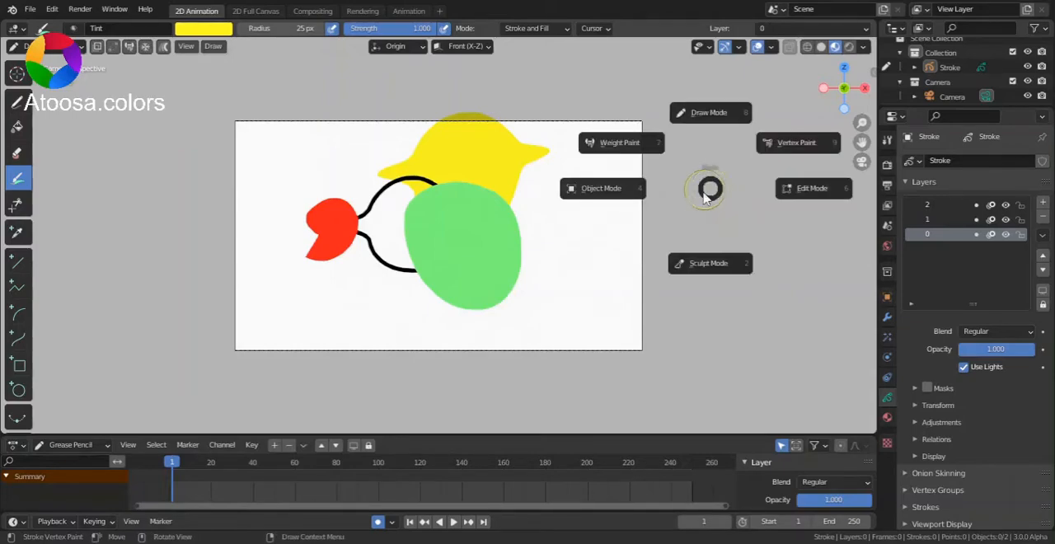
click(779, 187)
scroll(441, 218, up, 2)
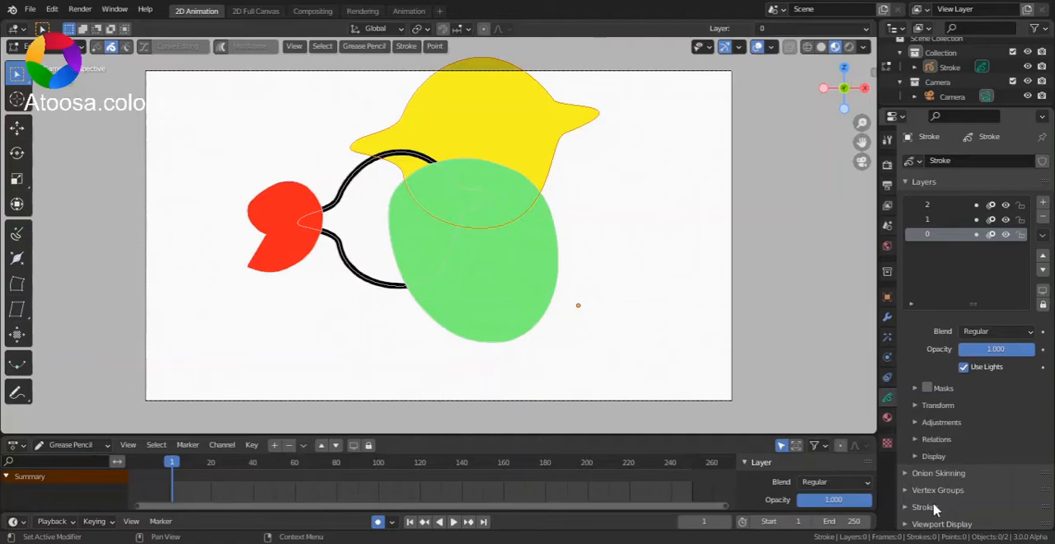
- Set the Stroke Depth Order to 3D Location and play the animation to check the stacking, returning to frame 1
scroll(944, 482, down, 3)
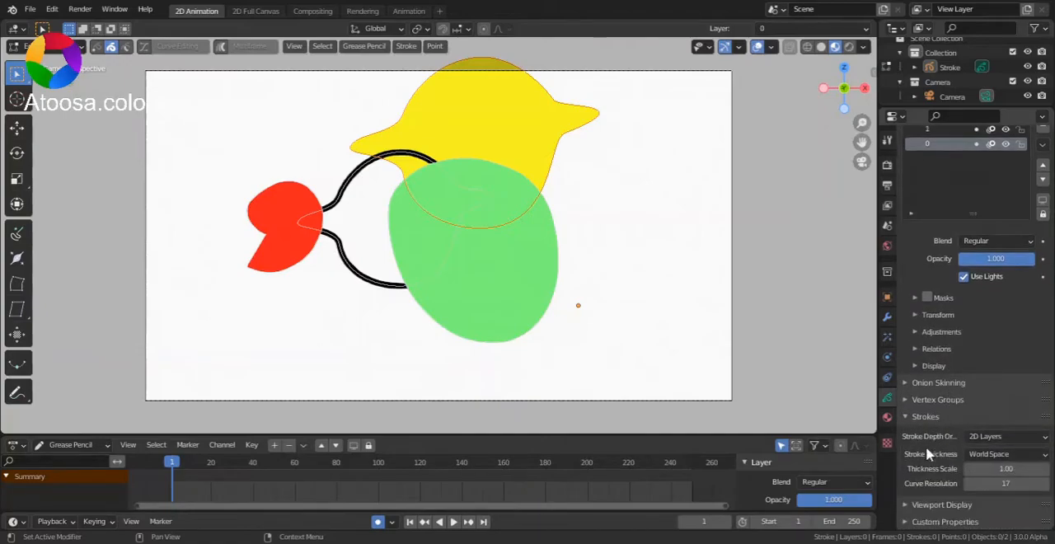
drag(873, 424, 842, 424)
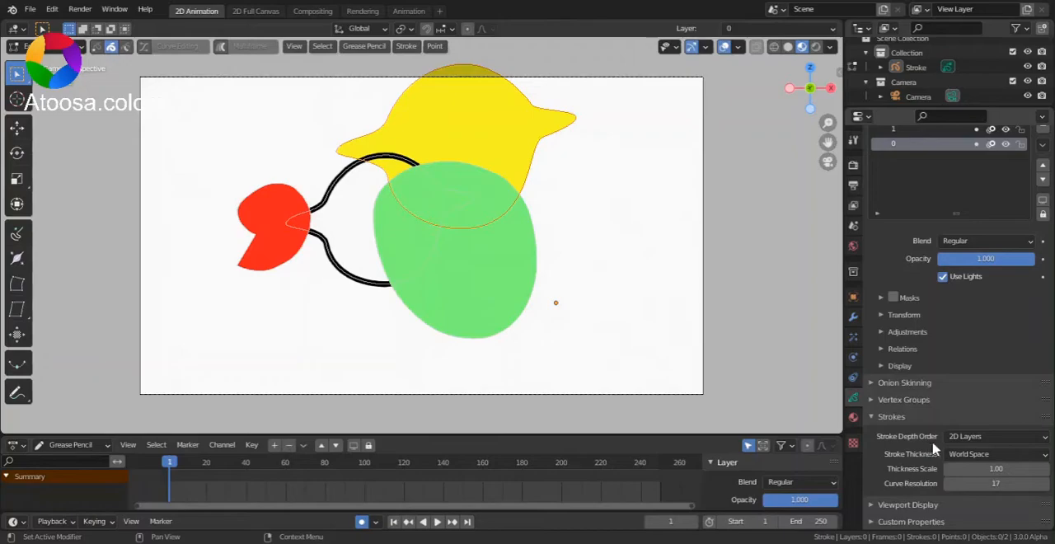
click(963, 437)
click(989, 469)
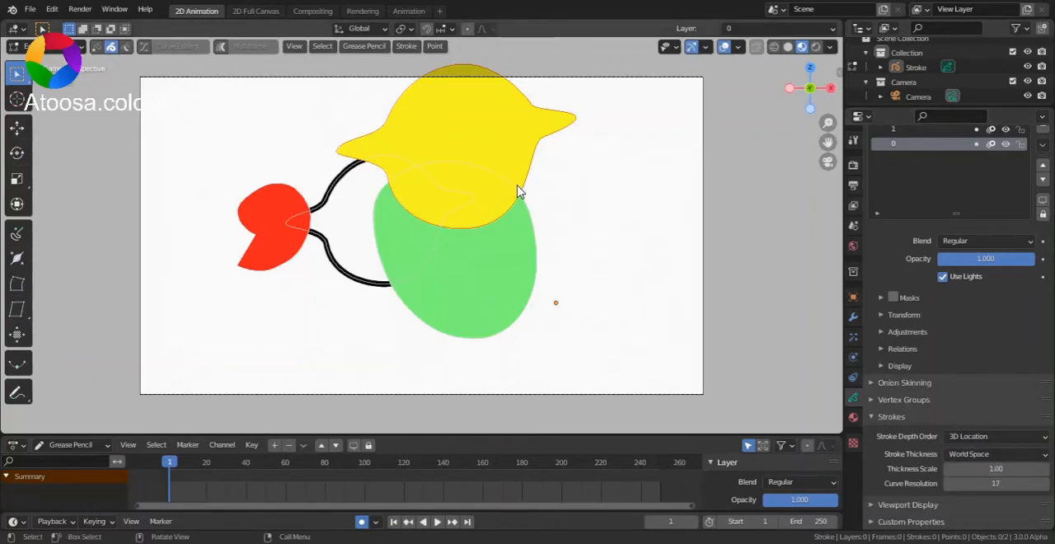
key(space)
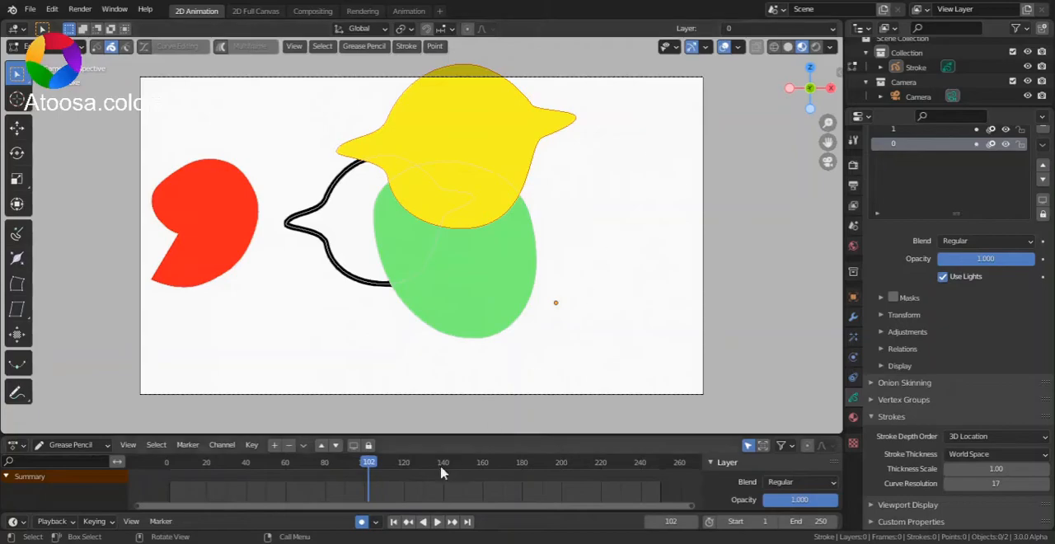
click(394, 521)
- Try moving the yellow bird shape across the green shape in the camera view to test their stacking
scroll(444, 211, up, 2)
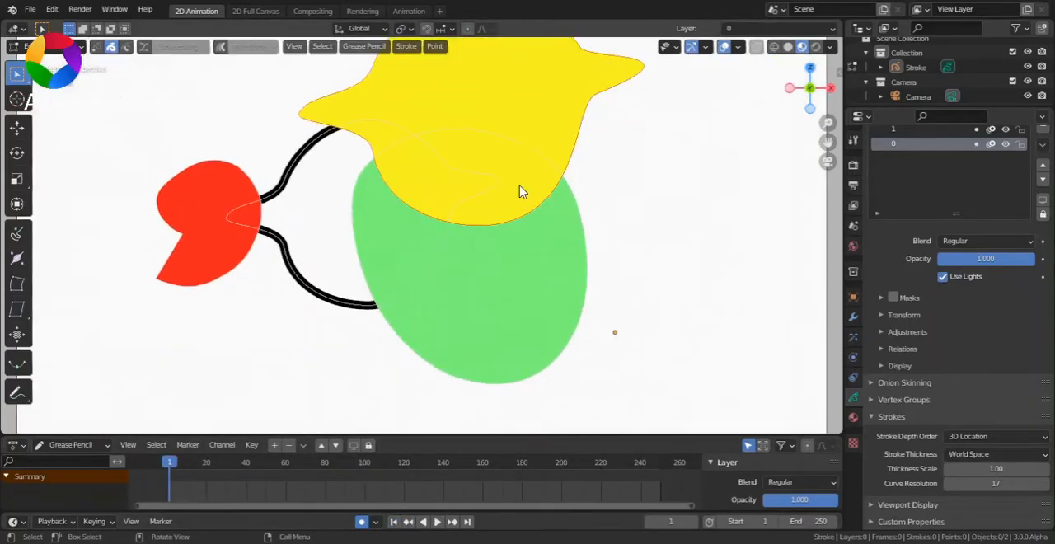
key(g)
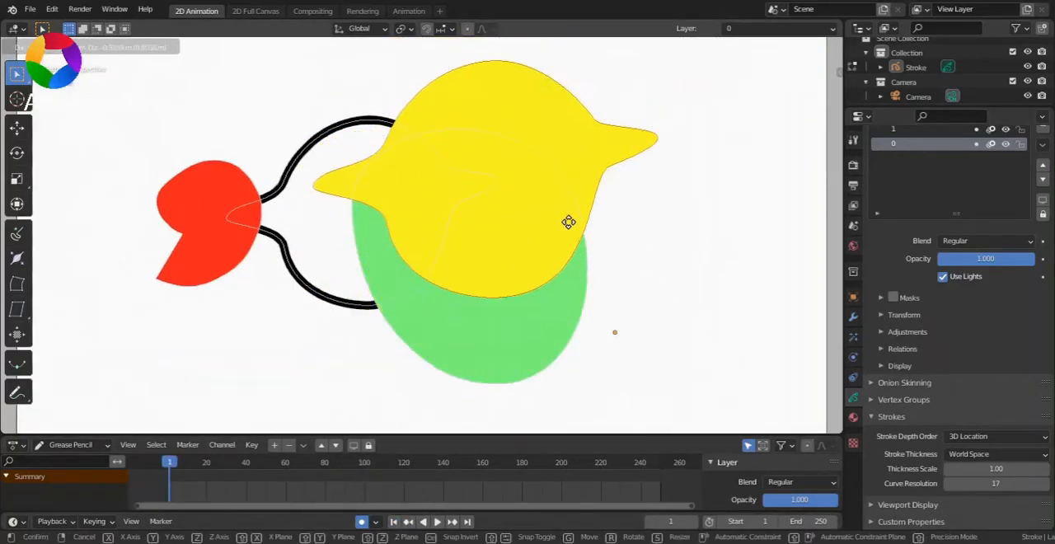
click(523, 103)
scroll(912, 236, up, 3)
key(g)
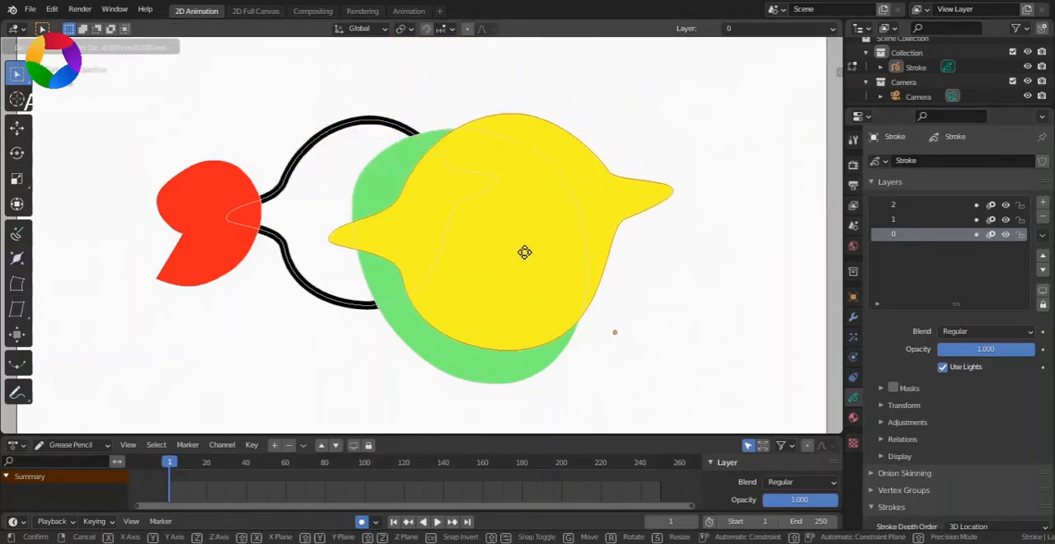
click(430, 76)
scroll(663, 151, down, 4)
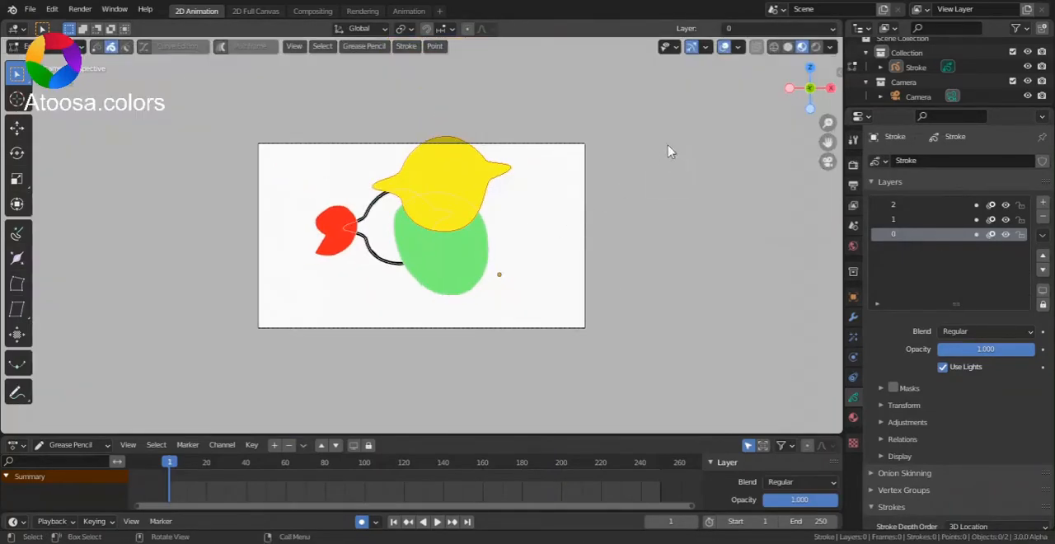
- Try moving the yellow bird shape from an angled view to compare its depth with the other shapes
drag(797, 89, 709, 128)
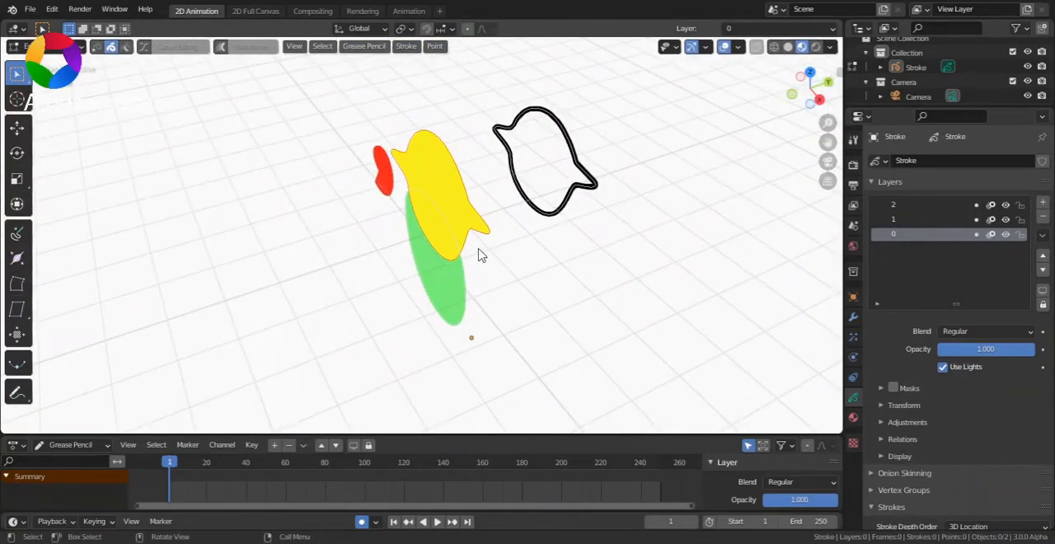
key(g)
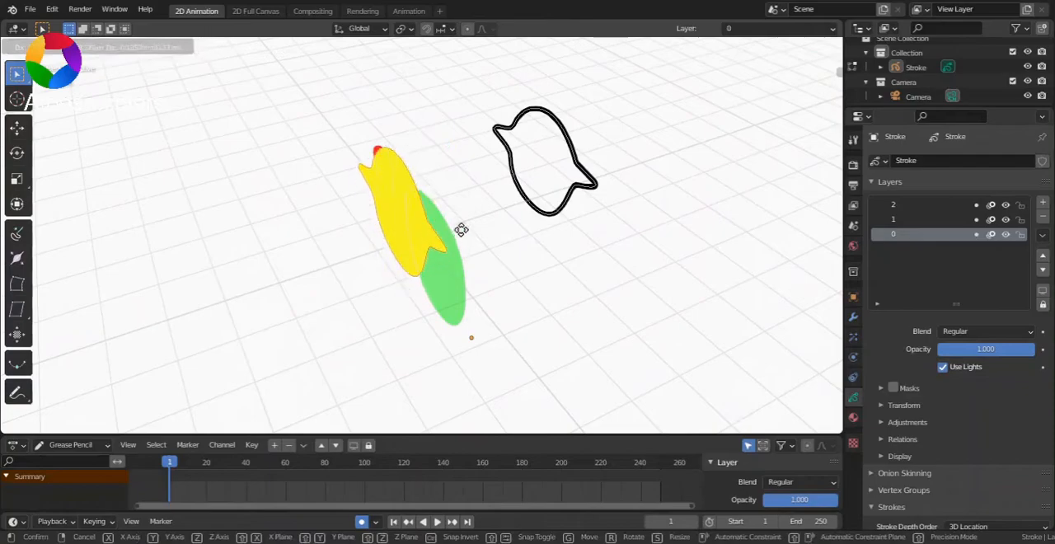
key(Escape)
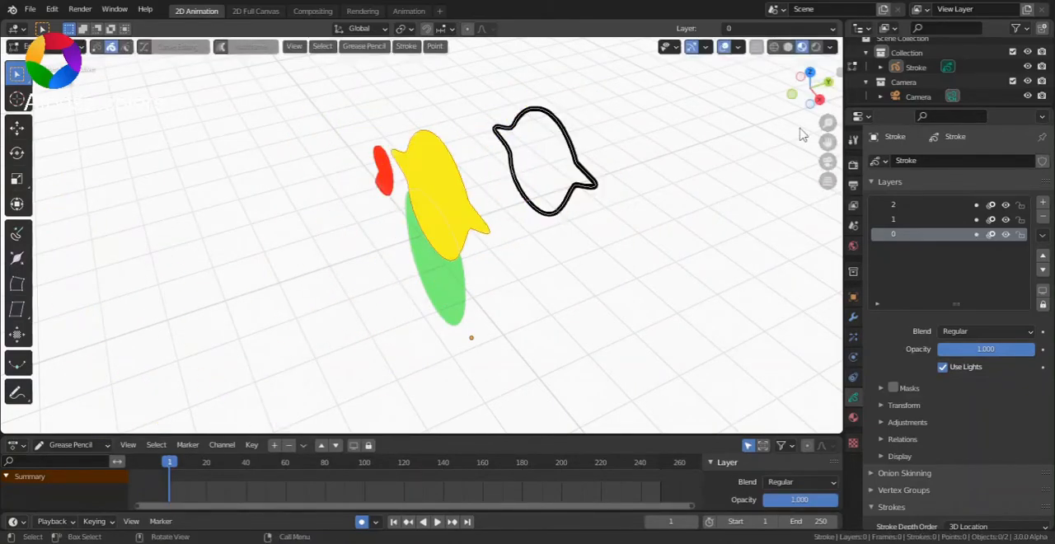
- Return to the camera view and switch the Stroke object to Object Mode
click(828, 162)
key(ctrl+Tab)
click(473, 234)
scroll(656, 248, up, 2)
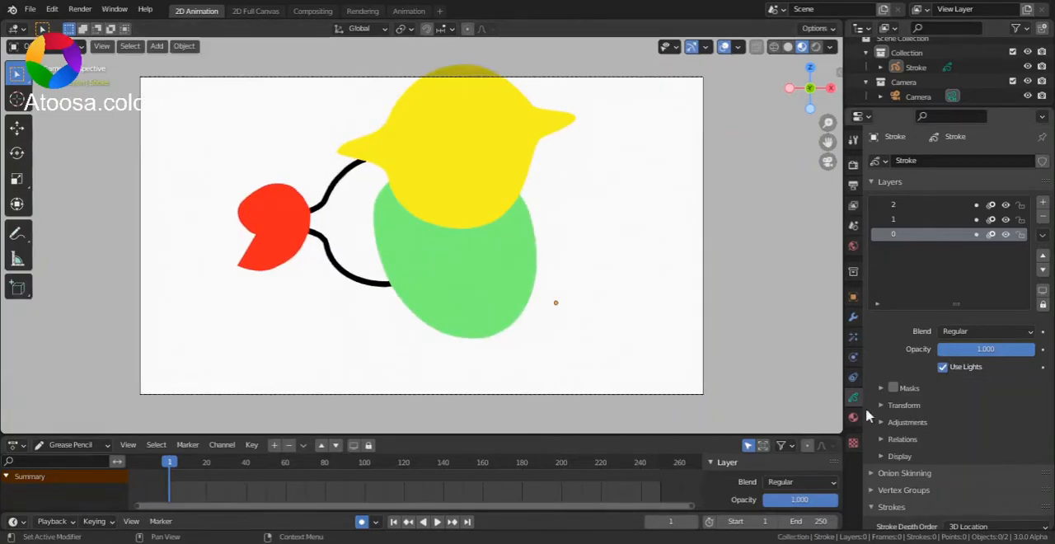
- Set layer 0's transform Location Y to 2.5 m, and return the Stroke object to Edit Mode
click(900, 508)
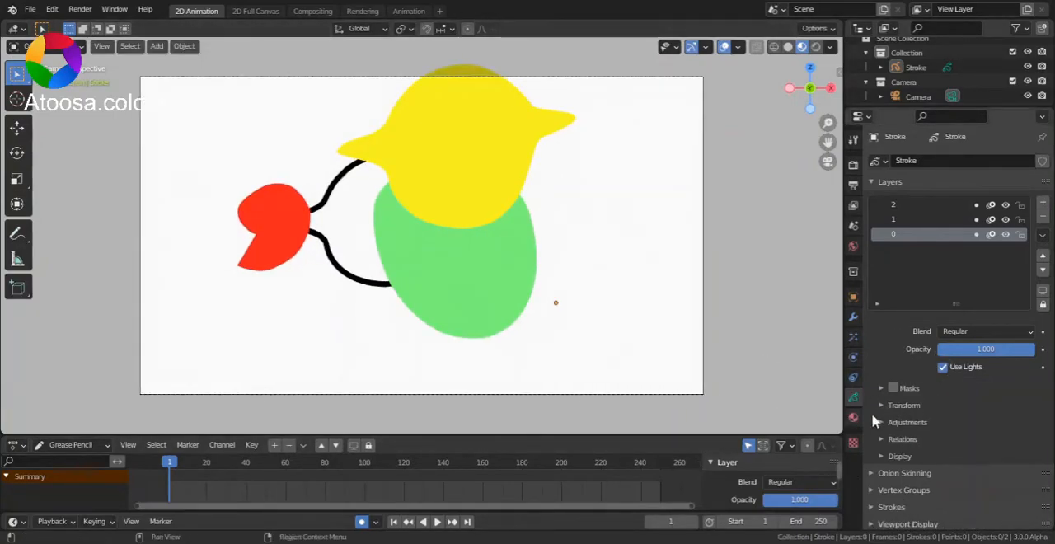
click(904, 405)
mouse_move(985, 439)
mouse_down()
mouse_move(948, 439)
mouse_move(985, 439)
mouse_up()
mouse_move(986, 440)
mouse_down()
mouse_move(944, 439)
mouse_move(1004, 439)
mouse_up()
key(Tab)
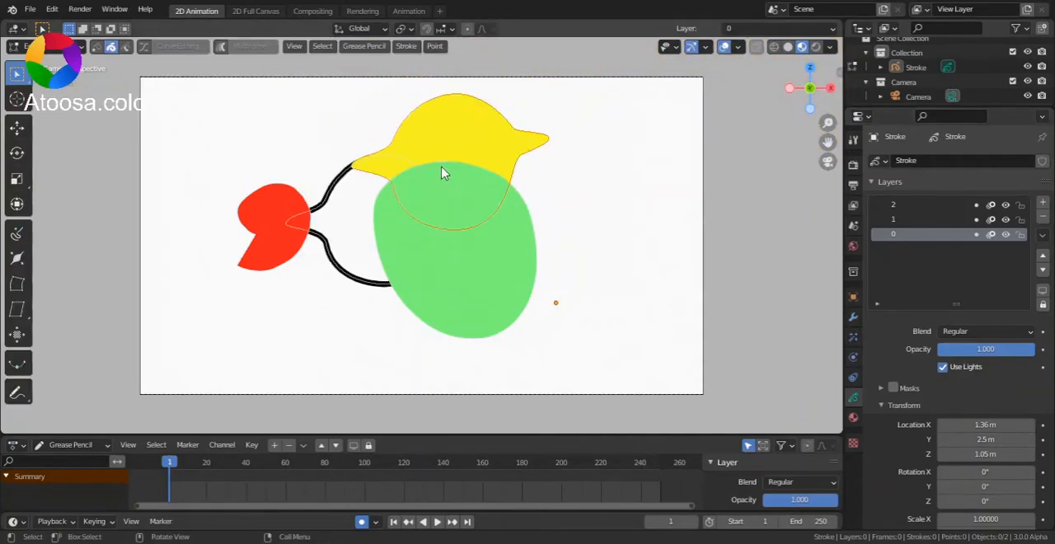
- Try moving the yellow bird shape along the global Y axis
key(g)
key(y)
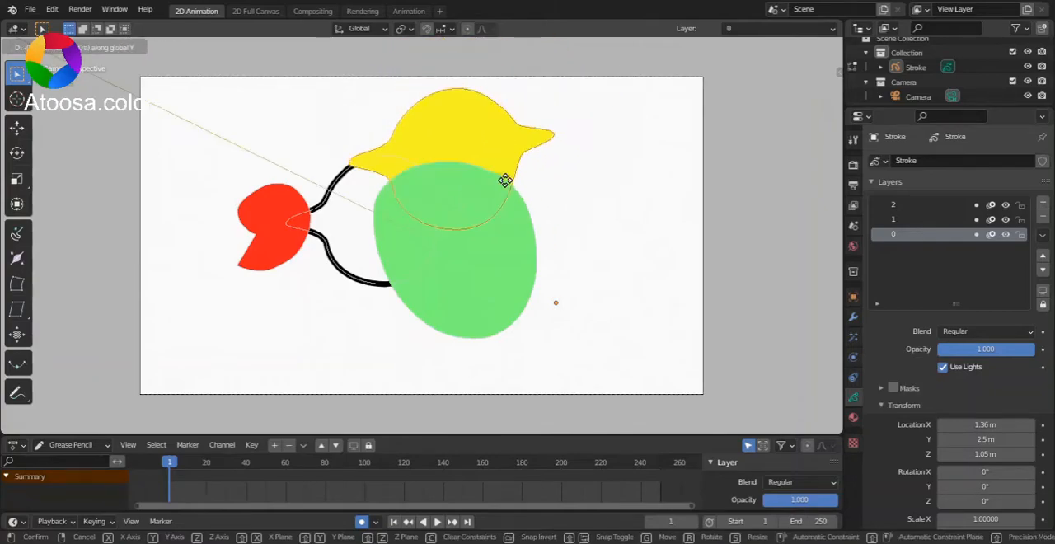
right_click(497, 222)
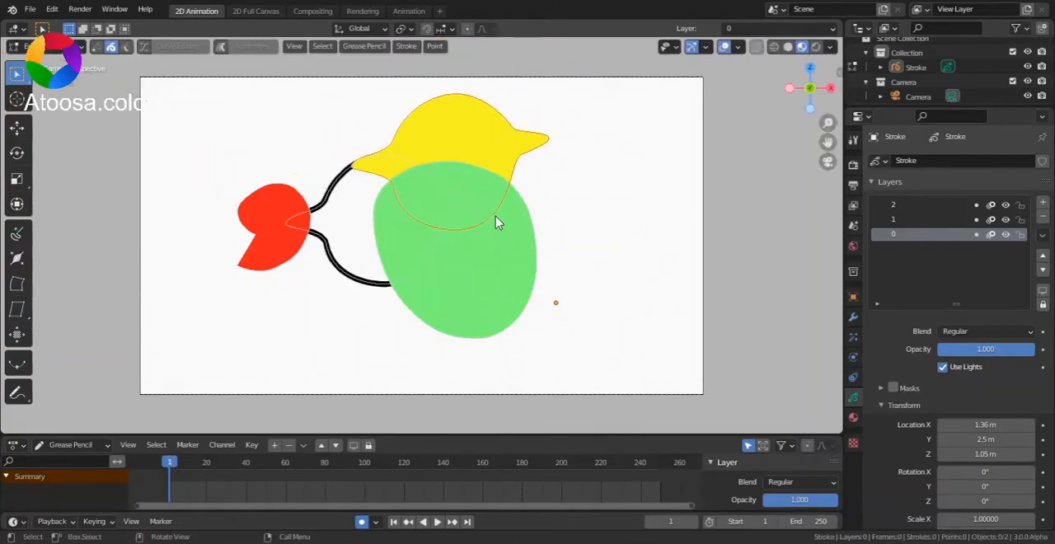
- Move the black bird outline back along the global Y axis, well behind the green shape
key(g)
key(y)
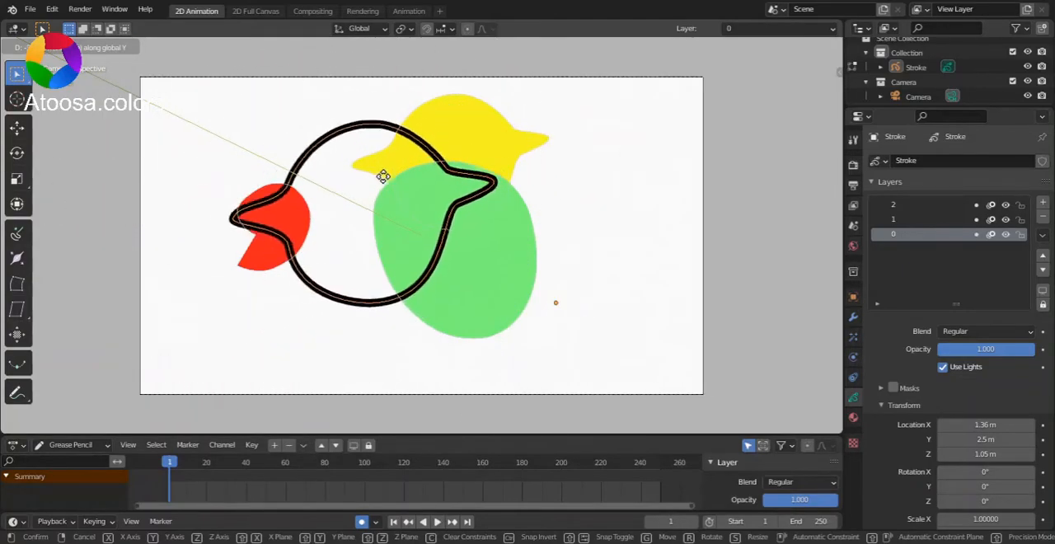
click(399, 327)
- Place the black bird outline above the red shape and scale it up until it slightly overlaps the red shape
key(g)
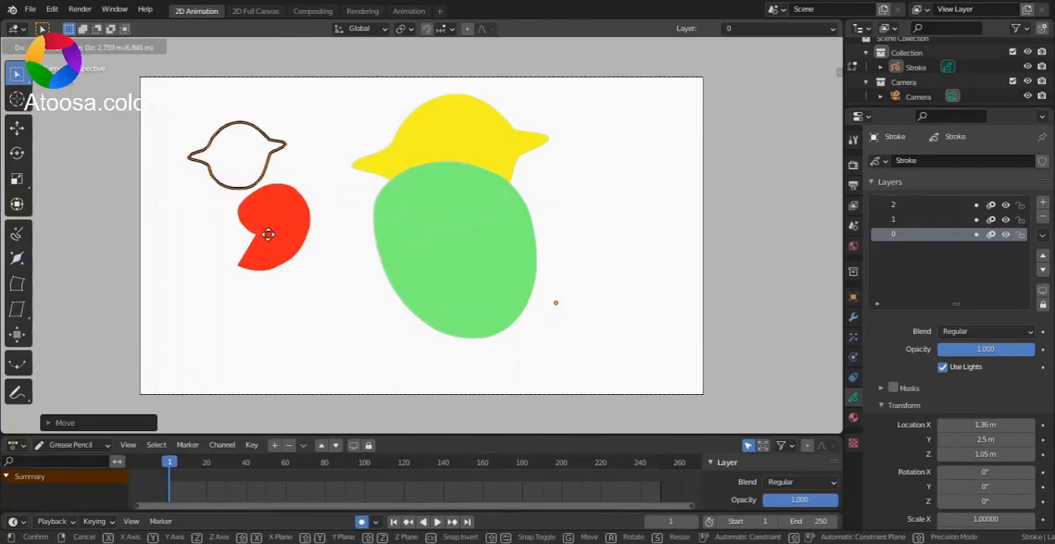
click(264, 233)
key(s)
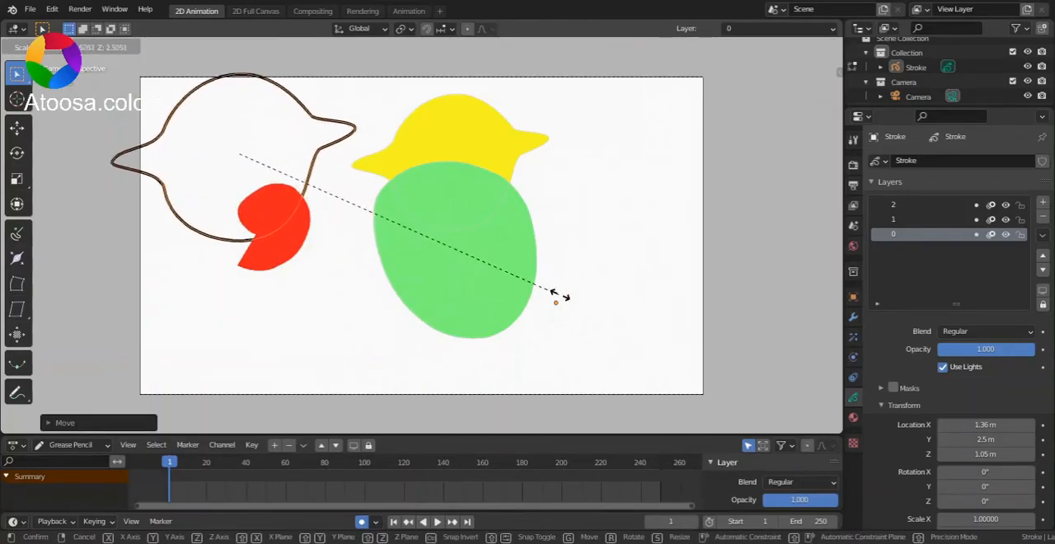
click(396, 251)
- Move the green shape sideways away from the red shape, and push it back along the global Y axis
click(381, 262)
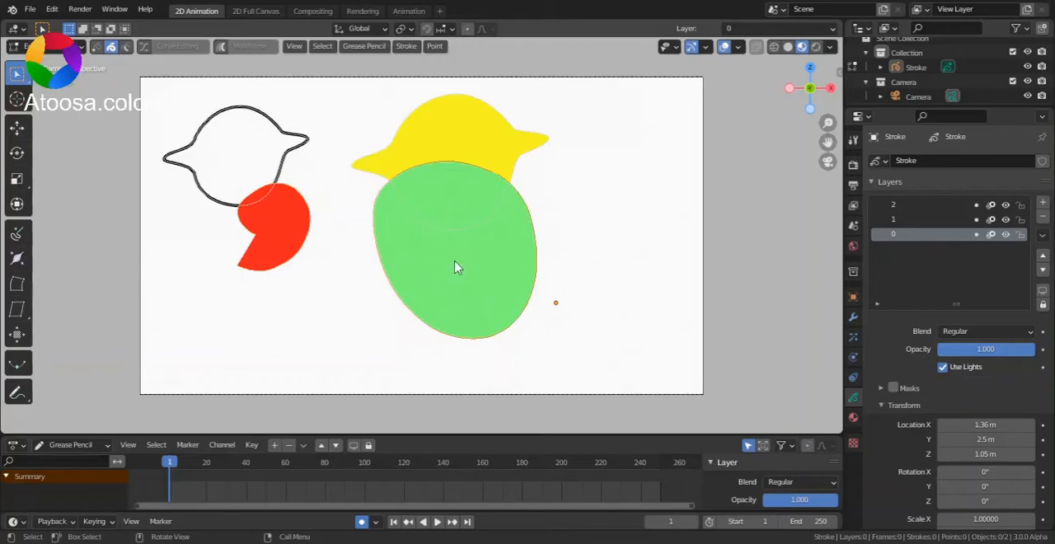
key(g)
click(610, 222)
key(g)
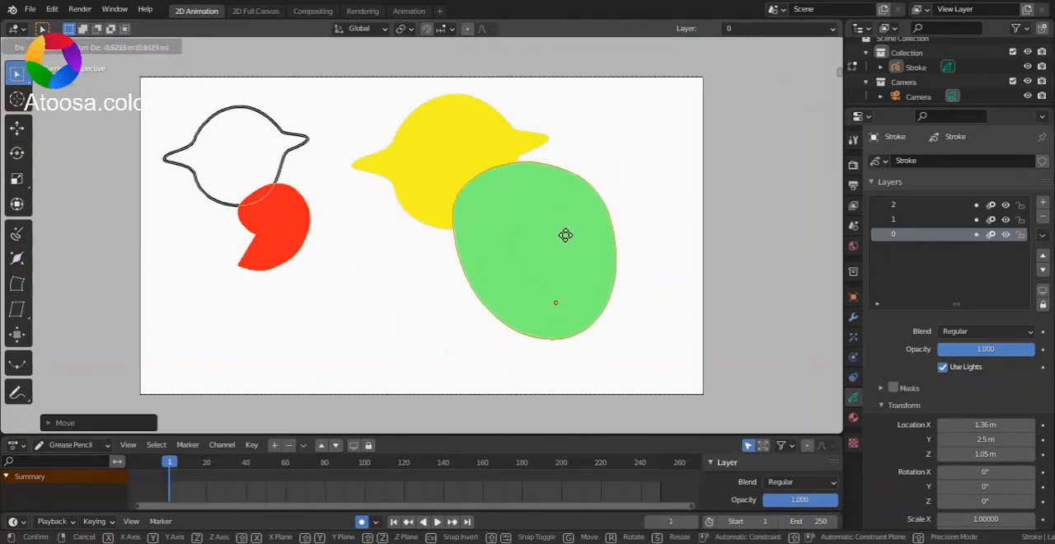
key(y)
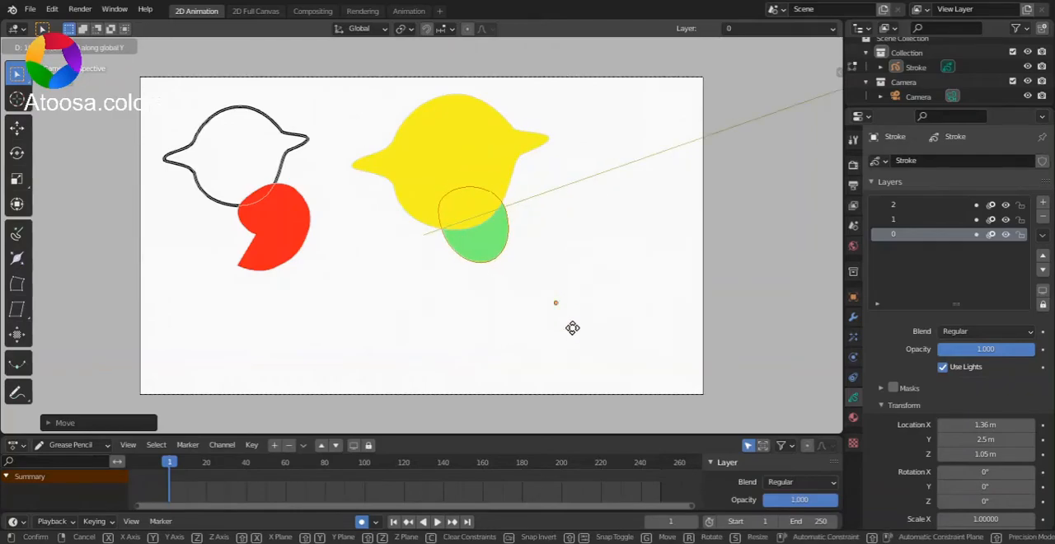
click(572, 300)
- Move the yellow bird shape to the lower right of the camera frame, overlapping the green shape's lower edge
click(298, 241)
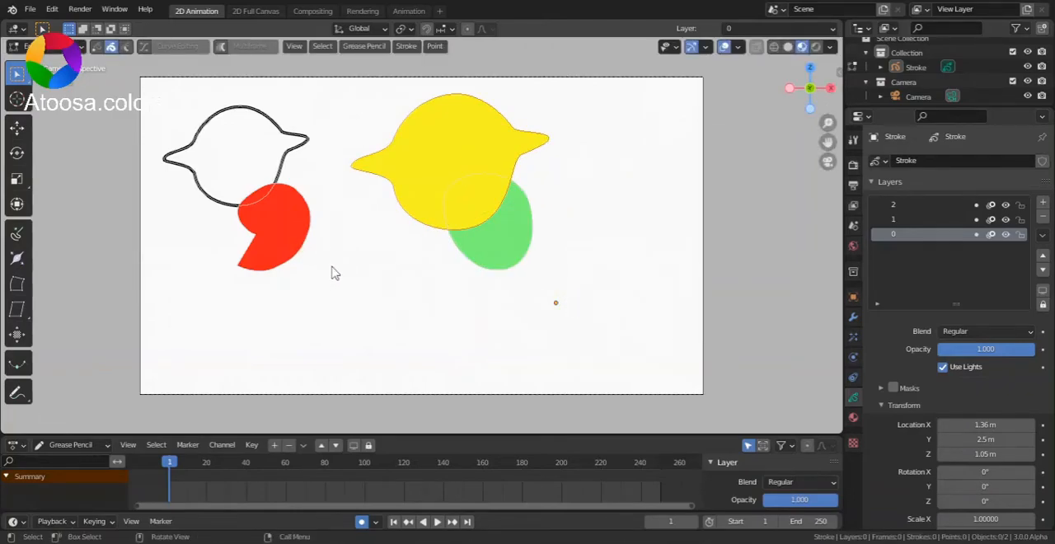
key(g)
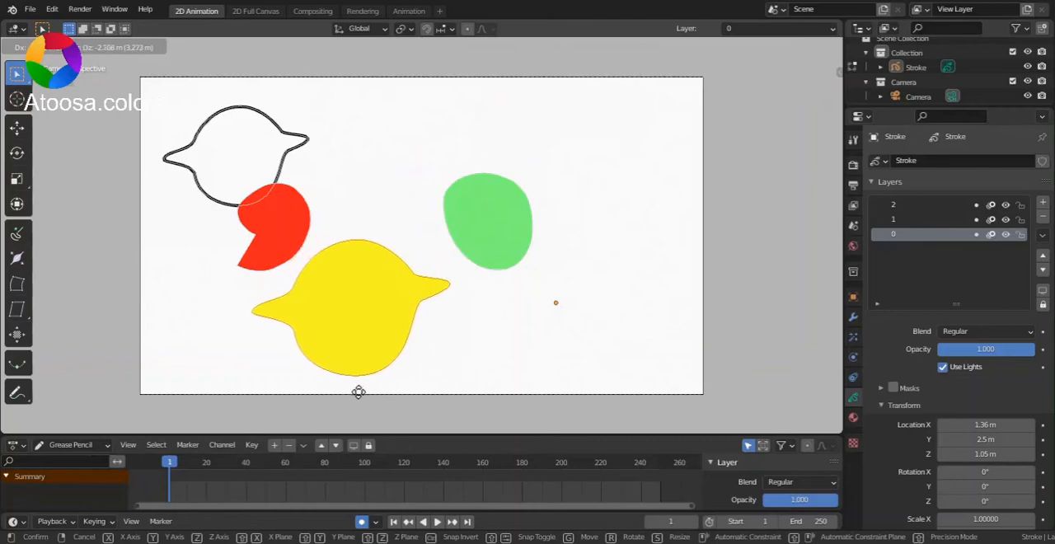
click(626, 353)
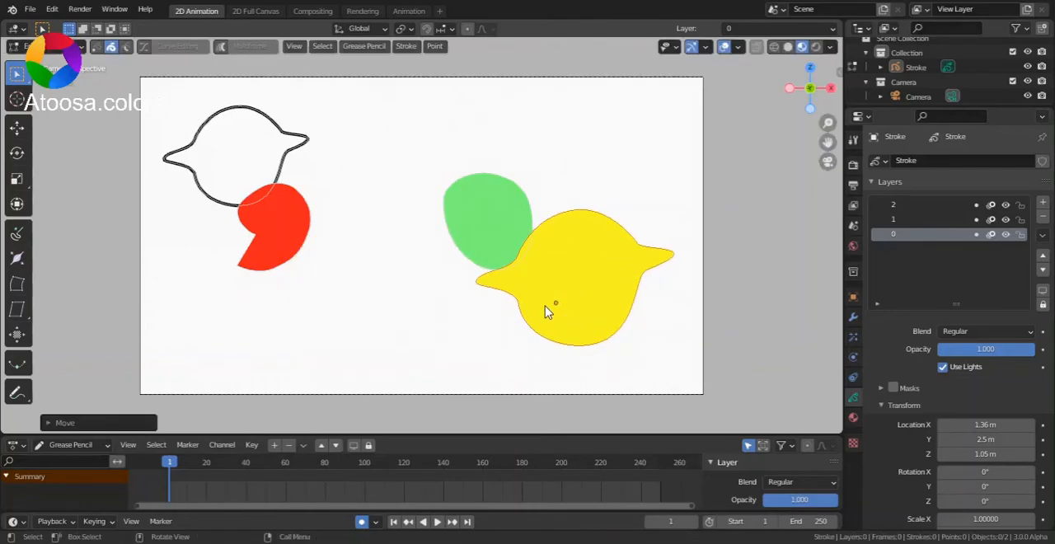
- Play the animation in Object Mode and orbit the scene to examine the shapes' depth positions
key(Tab)
key(space)
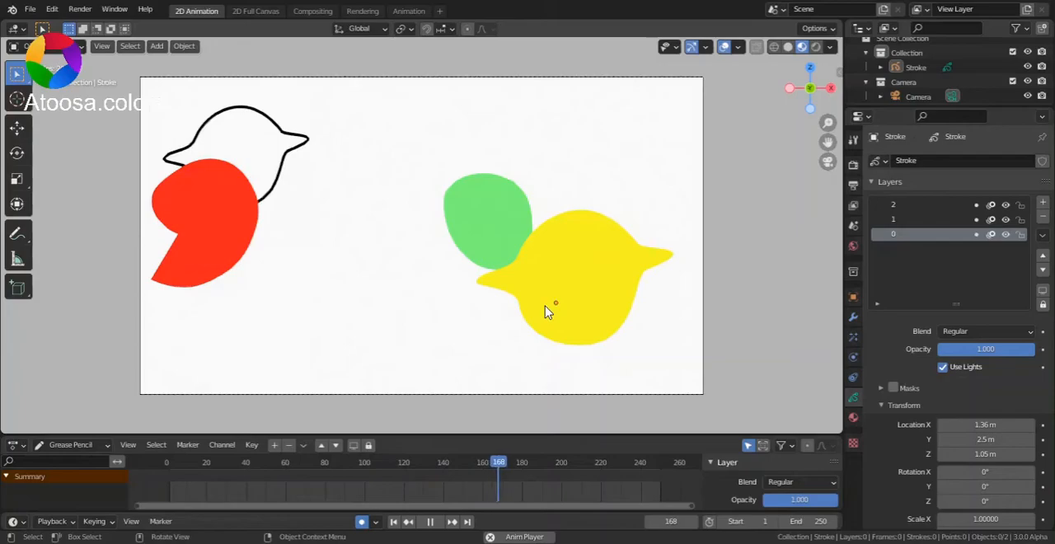
drag(813, 96, 854, 125)
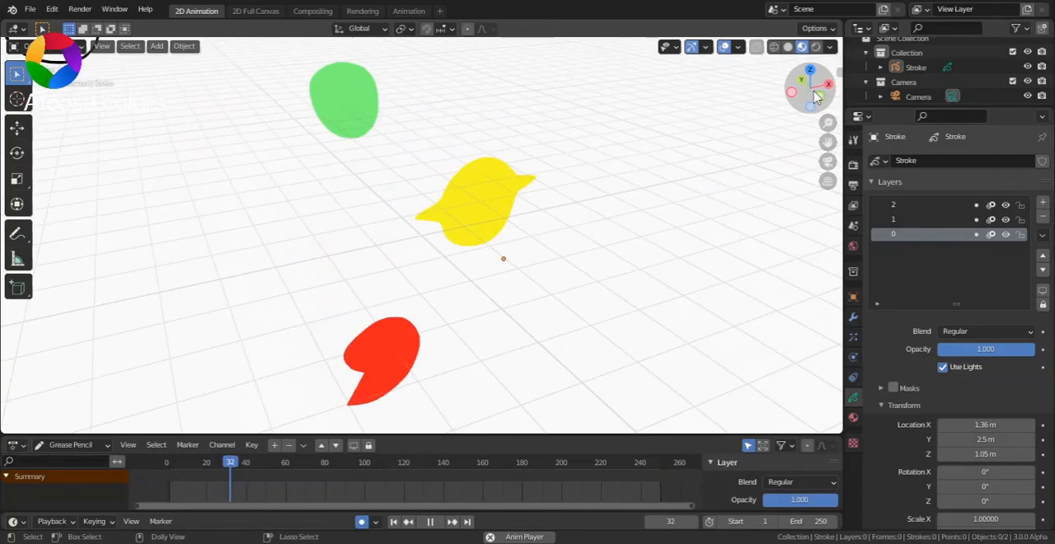